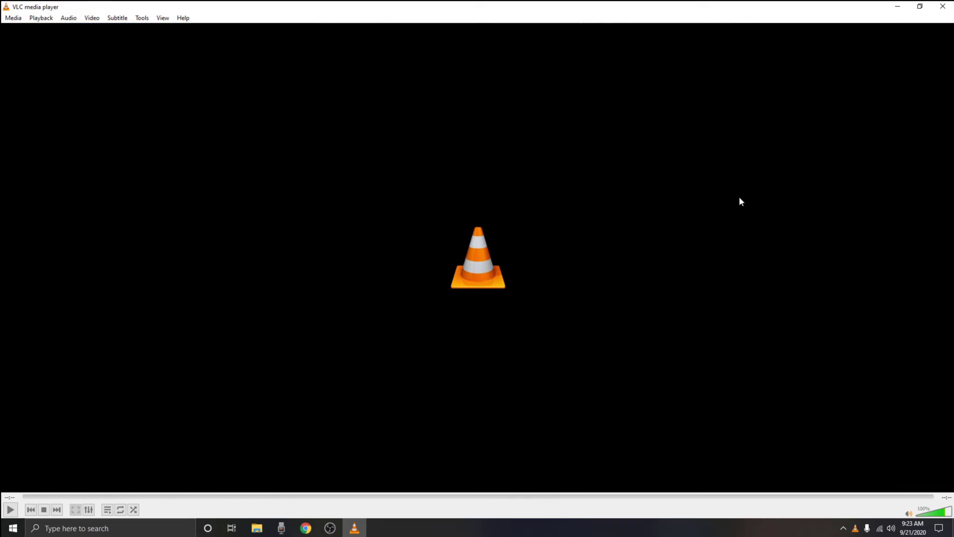
# - Close VLC media player and find the Photos app in the list of installed apps
pyautogui.click(943, 6)
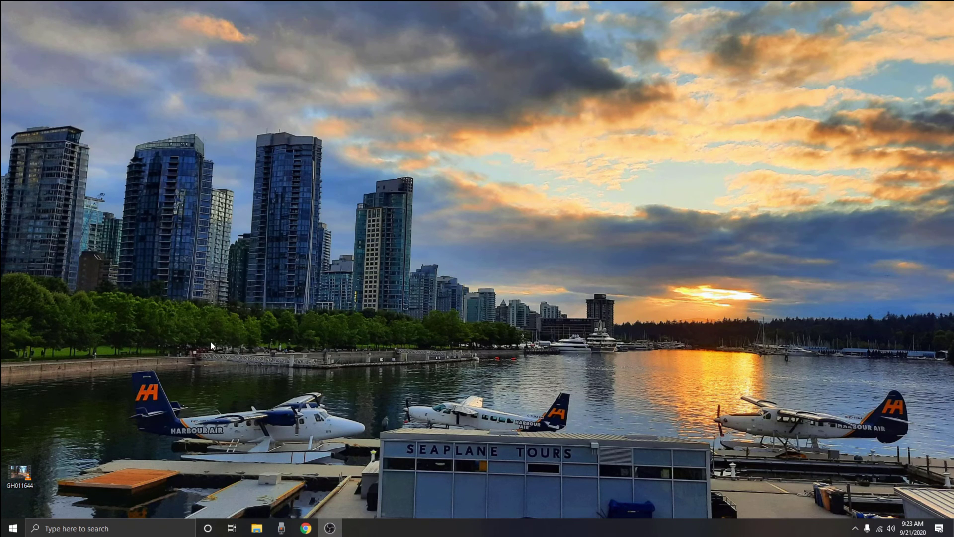
pyautogui.click(24, 524)
pyautogui.scroll(-3, 82, 397)
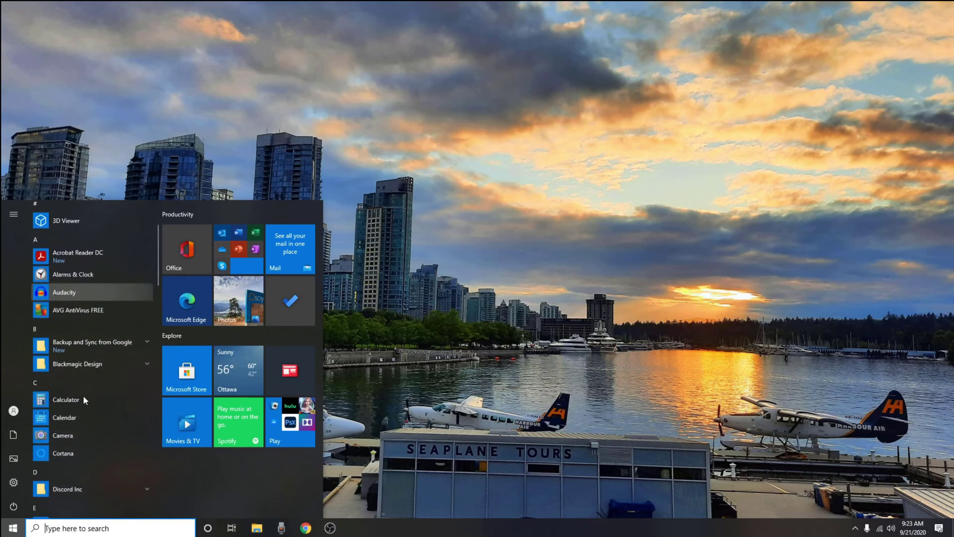
pyautogui.scroll(-12, 82, 398)
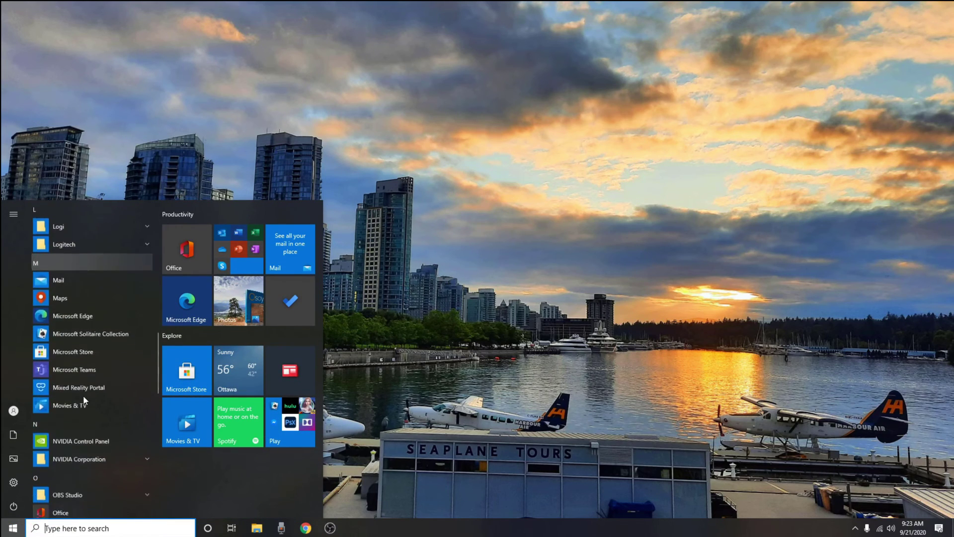
pyautogui.scroll(-6, 82, 395)
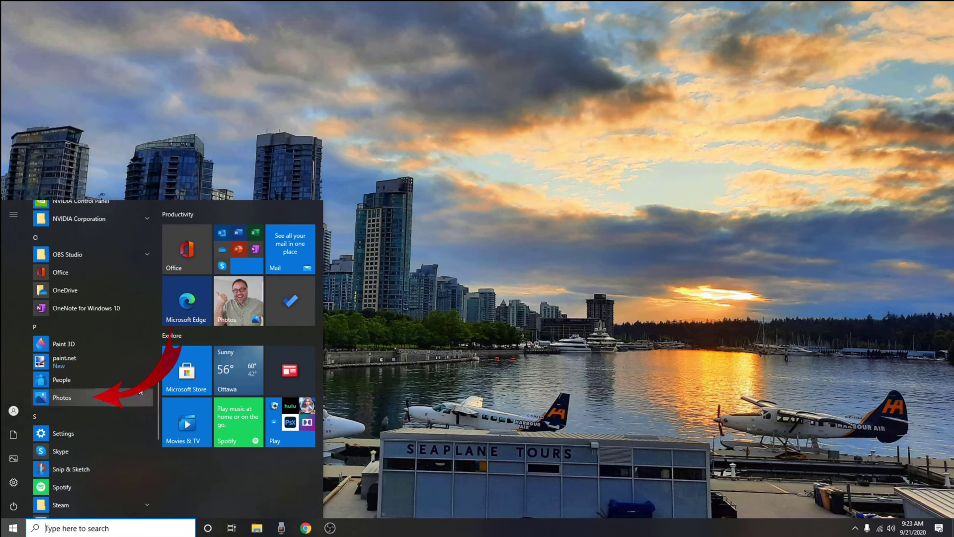
pyautogui.click(81, 398)
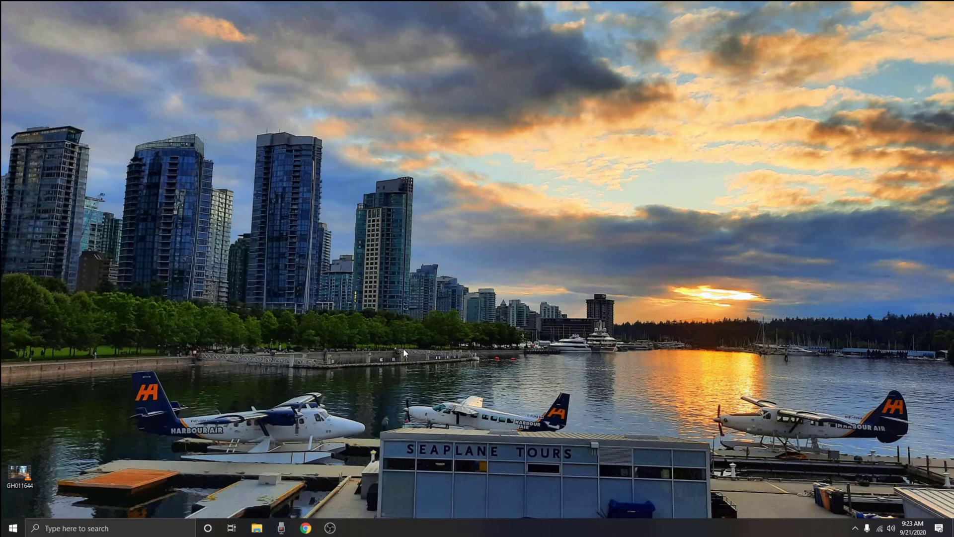
# - Search Windows for "video" and open the Video Editor app
pyautogui.click(99, 532)
pyautogui.write('video')
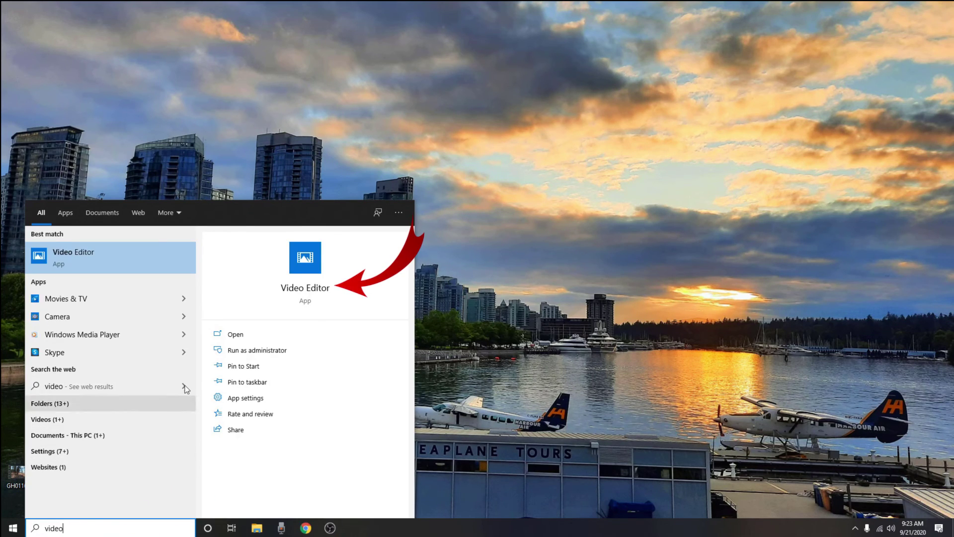
pyautogui.click(321, 289)
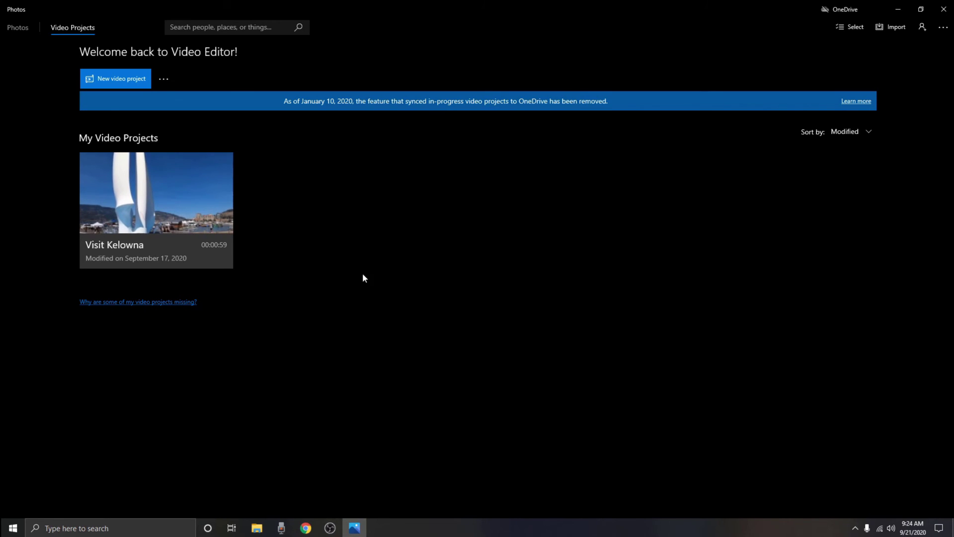
# - Create a new video project named "trim video"
pyautogui.click(137, 86)
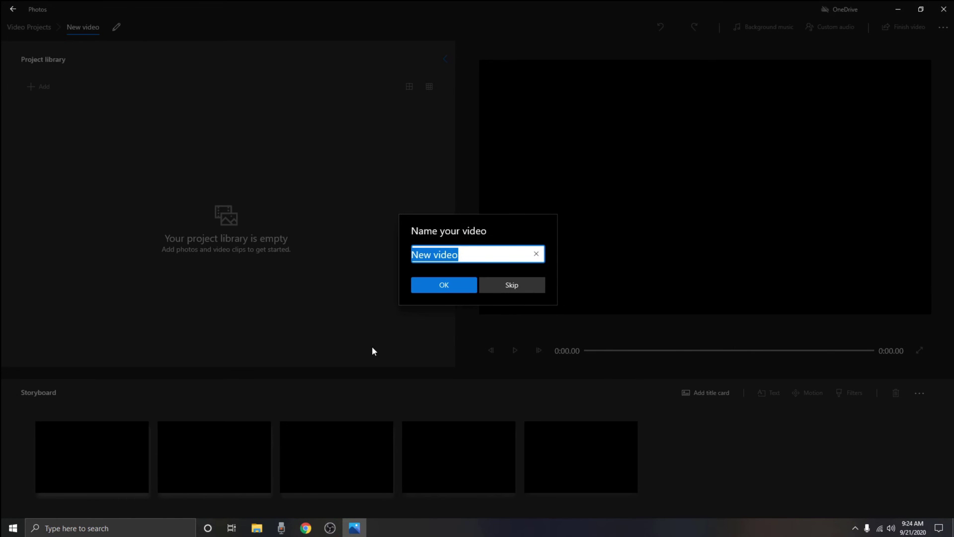
pyautogui.write('tr')
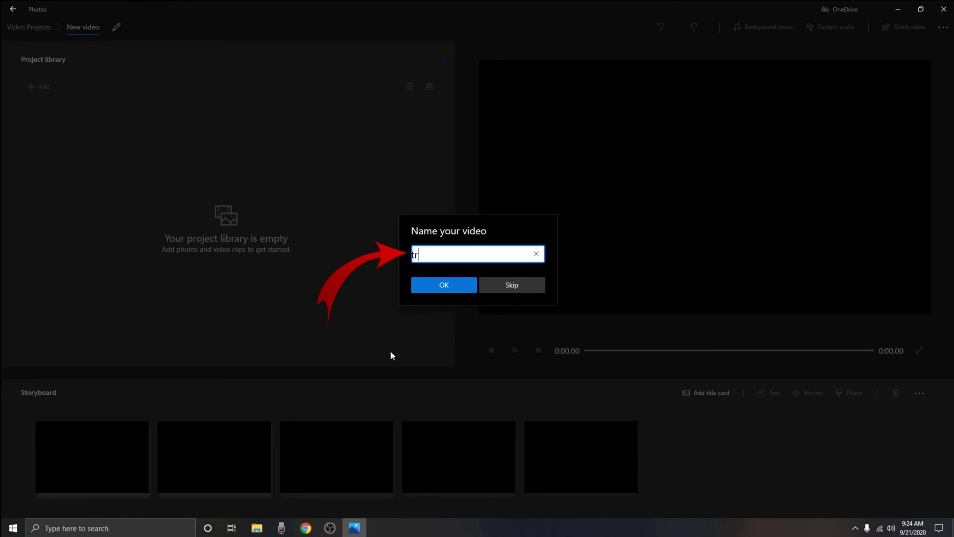
pyautogui.write('im video')
pyautogui.click(457, 290)
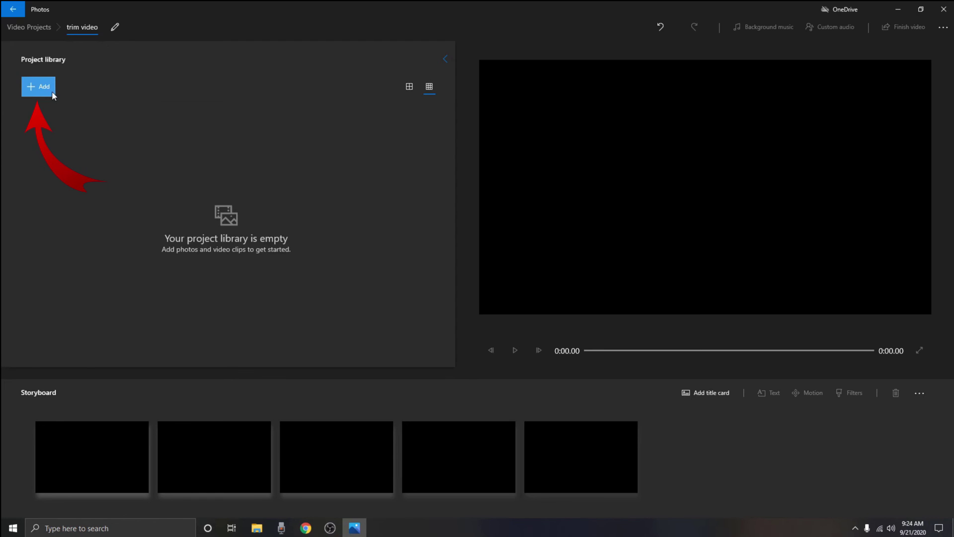
# - Add the GH011644 video from the desktop to the project library and place it in the first storyboard slot
pyautogui.moveTo(269, 10); pyautogui.dragTo(507, 46)
pyautogui.moveTo(17, 476); pyautogui.dragTo(385, 225)
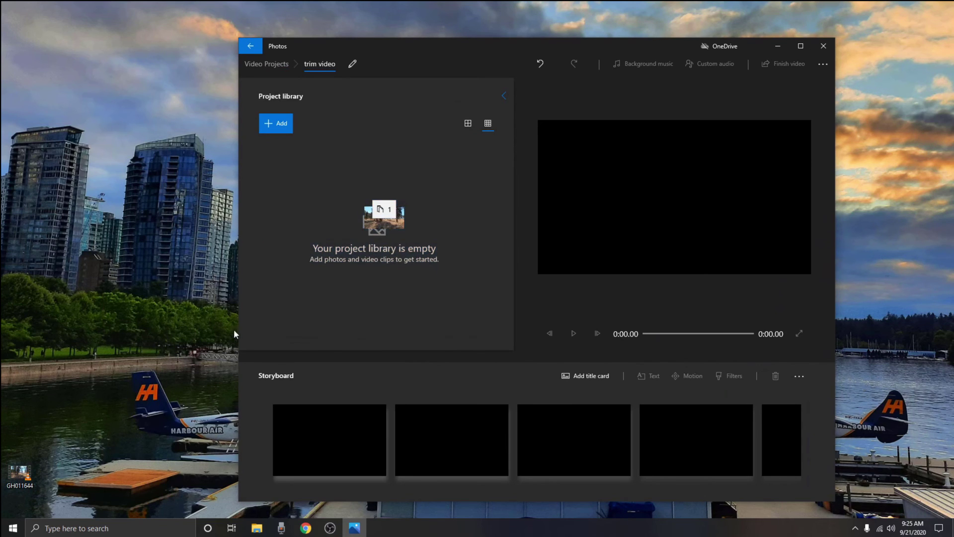
pyautogui.click(801, 46)
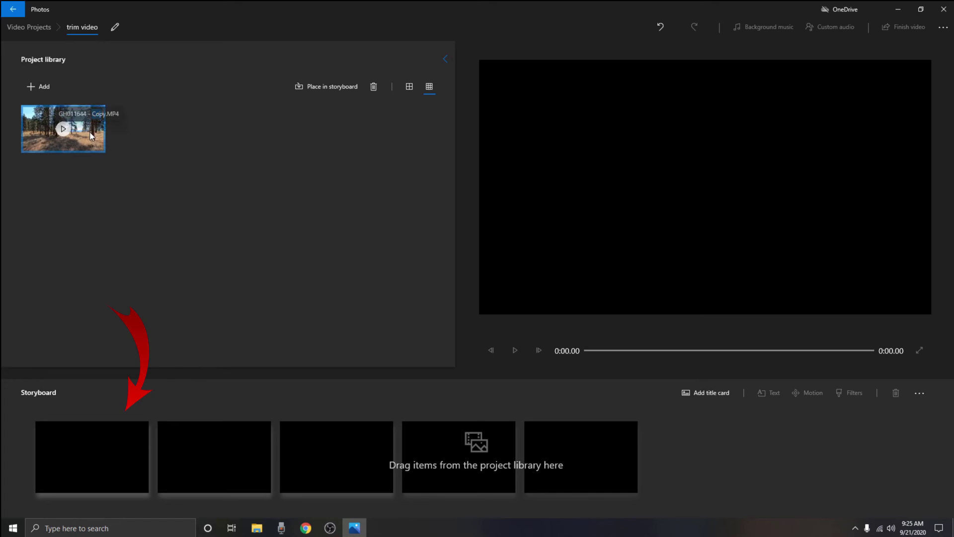
pyautogui.moveTo(87, 124); pyautogui.dragTo(117, 447)
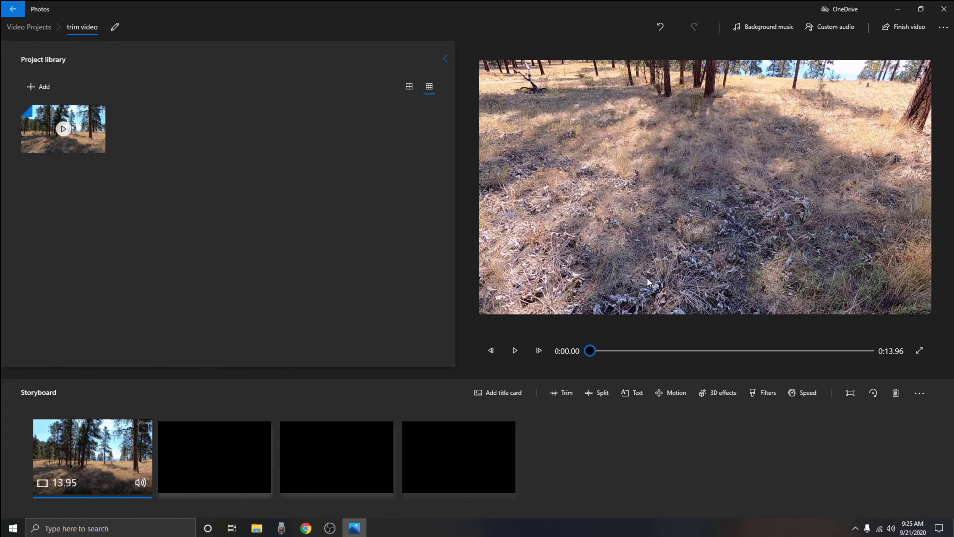
# - Preview the beginning of the storyboard clip, skip ahead, and play its ending
pyautogui.click(514, 352)
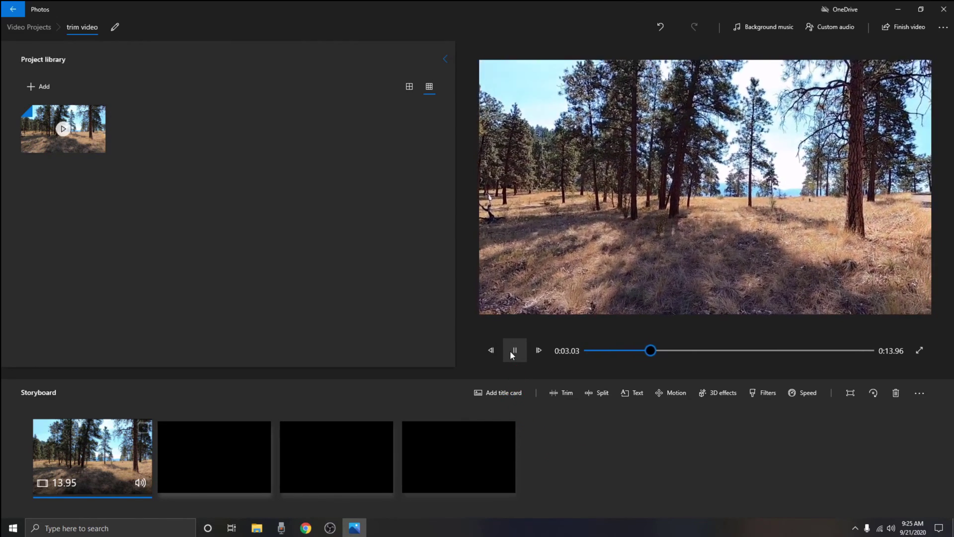
pyautogui.click(513, 351)
pyautogui.moveTo(680, 351); pyautogui.dragTo(835, 350)
pyautogui.click(513, 356)
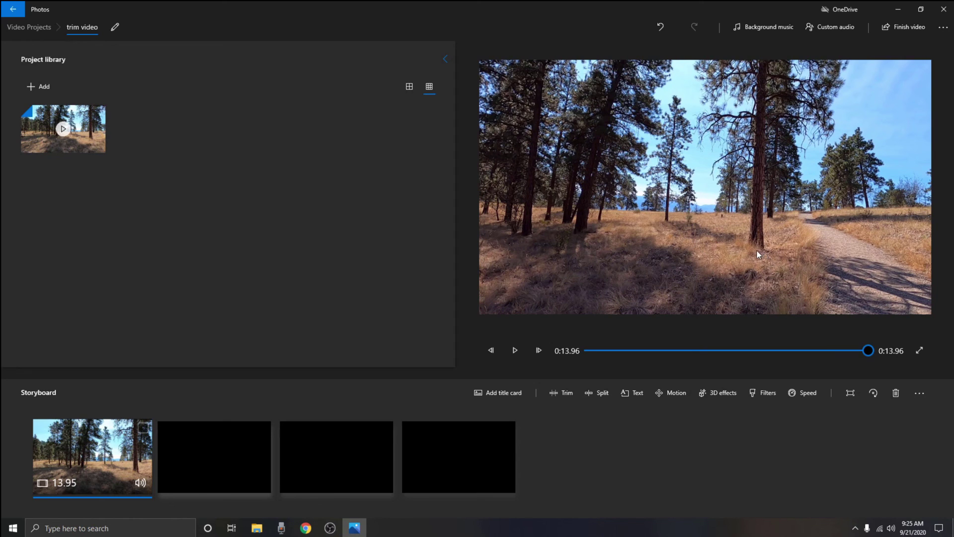
# - Try the portrait orientation for the project and return it to landscape
pyautogui.click(944, 30)
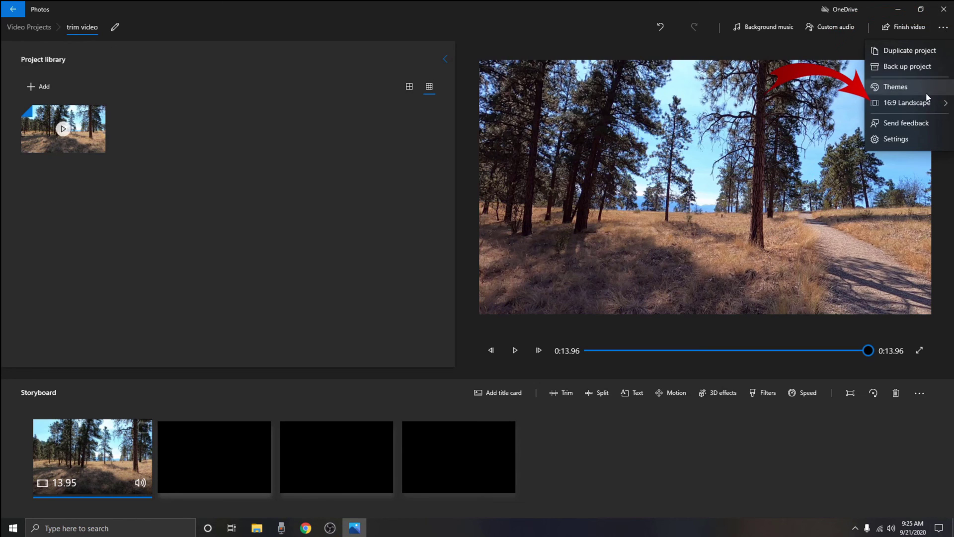
pyautogui.click(910, 106)
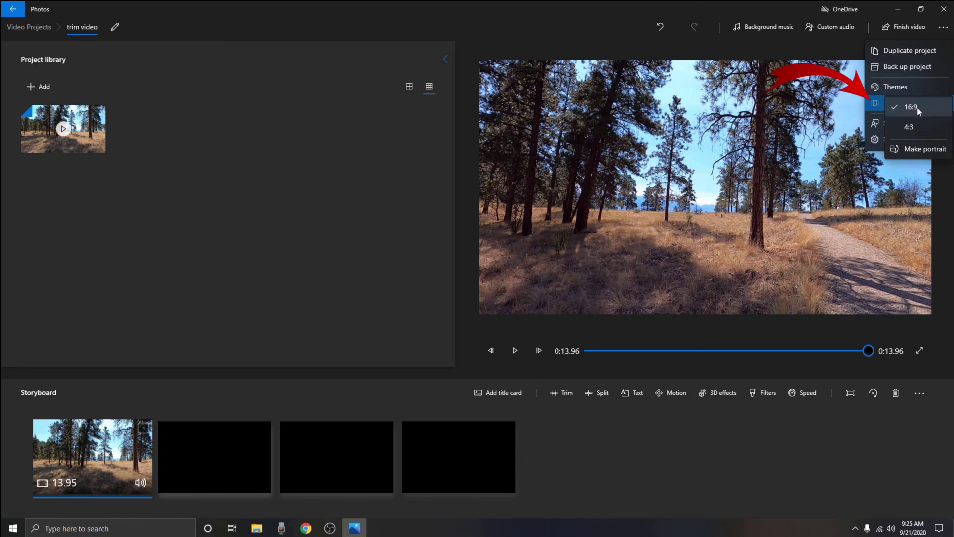
pyautogui.click(925, 149)
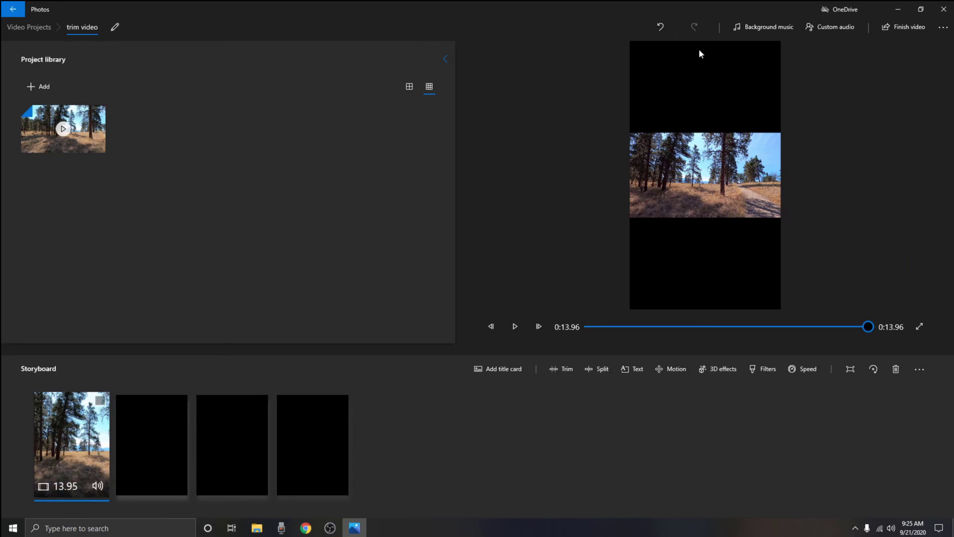
pyautogui.click(942, 29)
pyautogui.moveTo(919, 107)
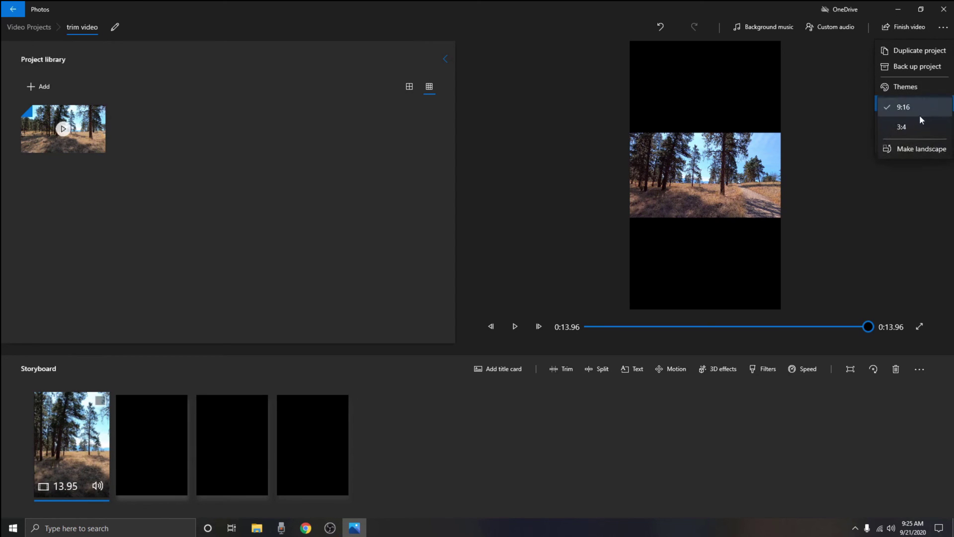
pyautogui.click(920, 149)
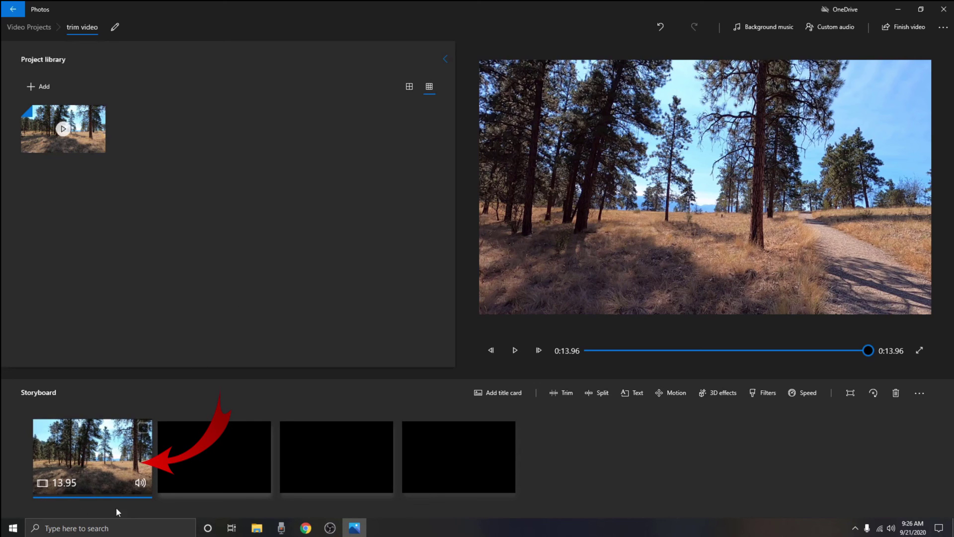
# - Open the storyboard clip for trimming, set its start point to 0:03.33 after previewing the opening, and check playback from there
pyautogui.click(564, 398)
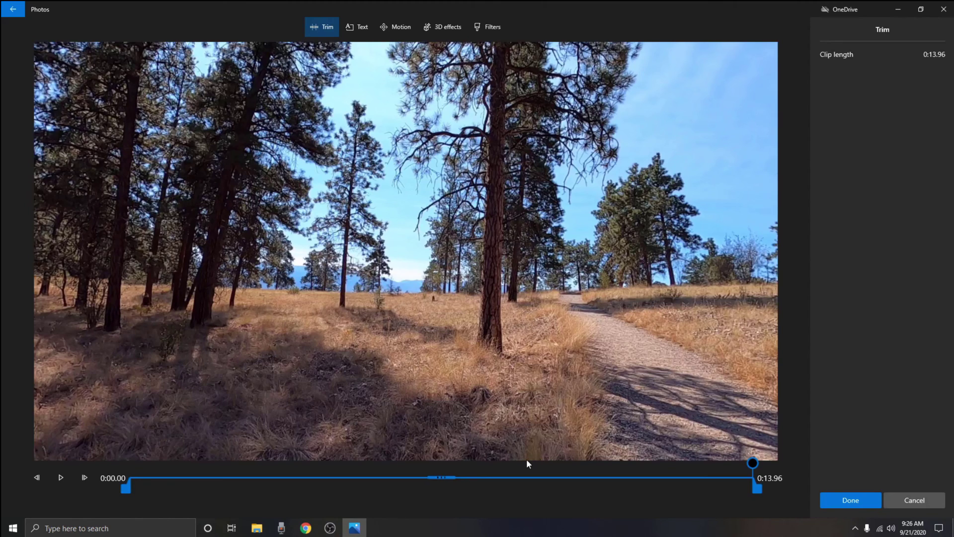
pyautogui.click(64, 478)
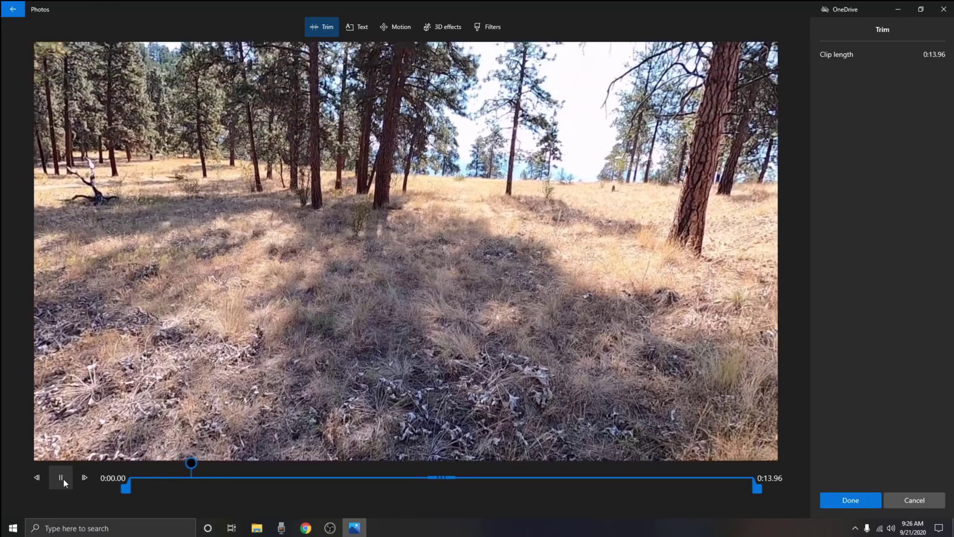
pyautogui.click(64, 478)
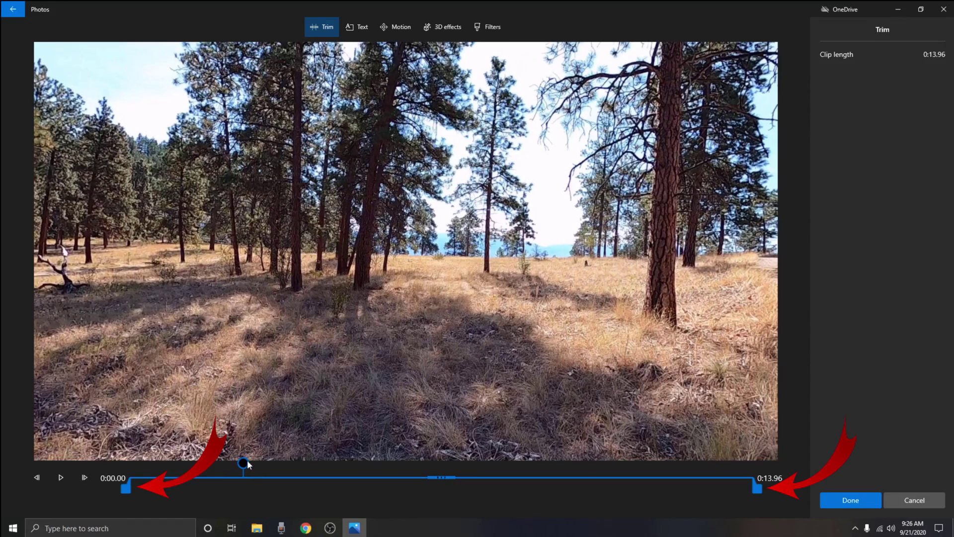
pyautogui.moveTo(246, 460); pyautogui.dragTo(131, 463)
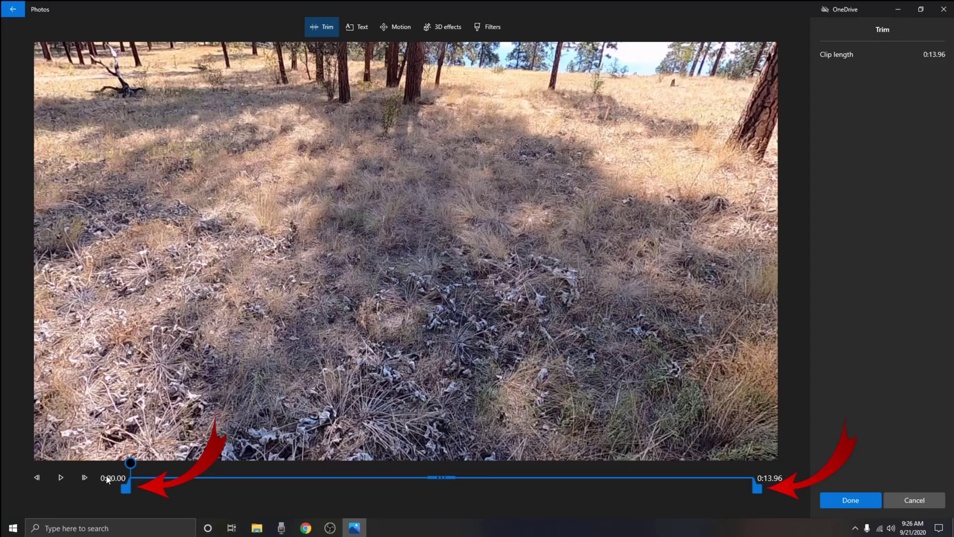
pyautogui.click(61, 478)
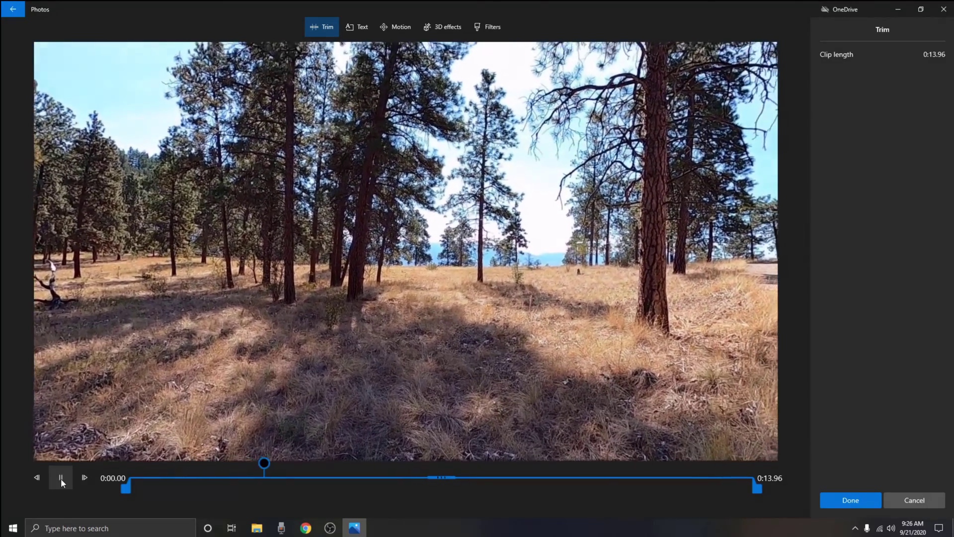
pyautogui.click(61, 478)
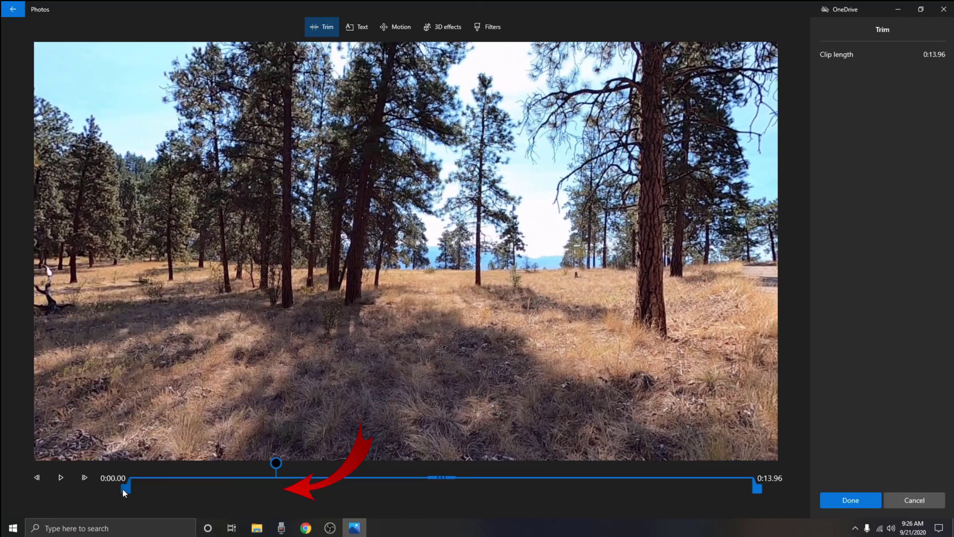
pyautogui.moveTo(122, 489); pyautogui.dragTo(266, 494)
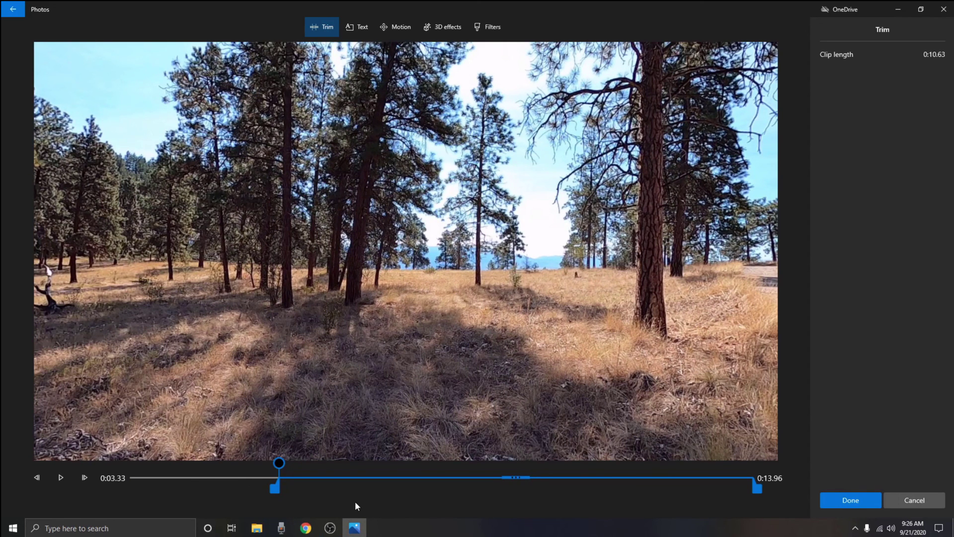
pyautogui.click(64, 482)
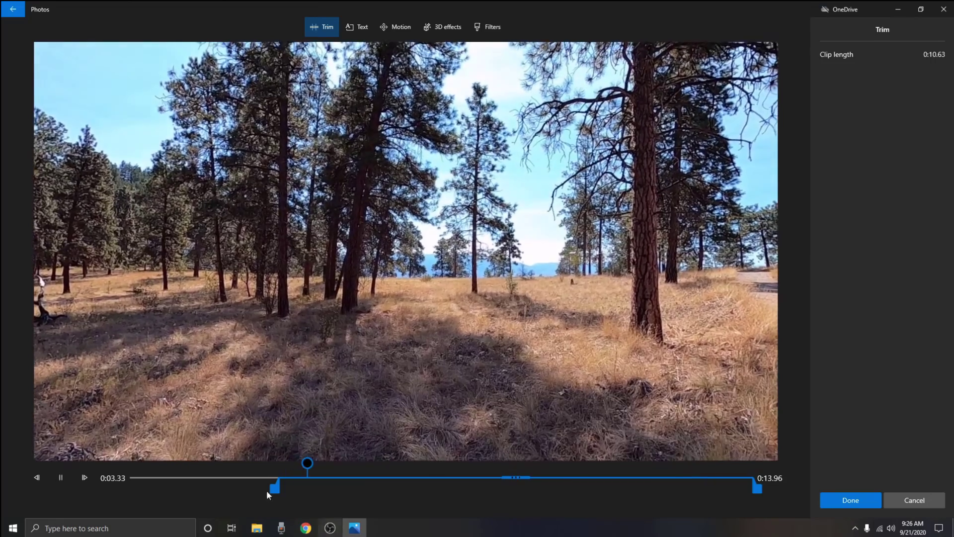
pyautogui.click(62, 480)
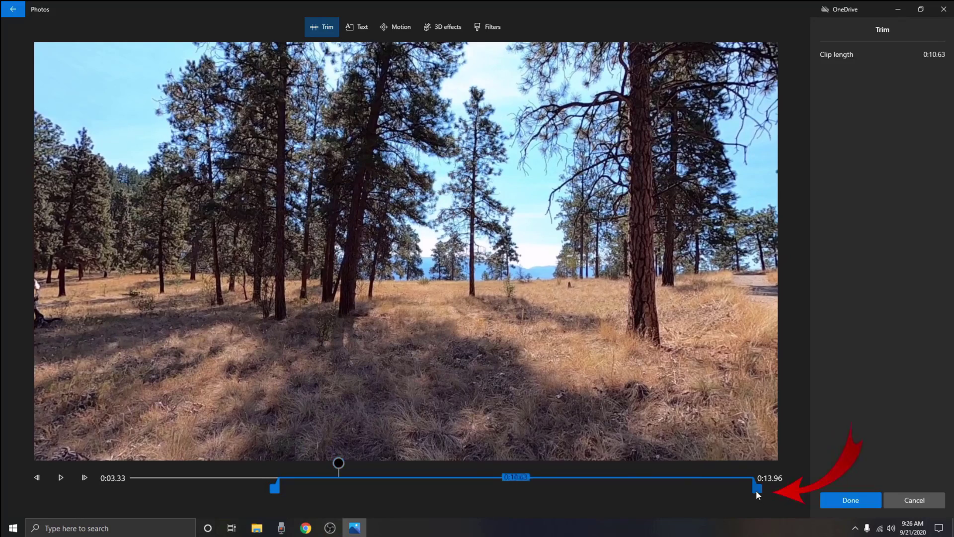
# - Set the clip's trim end point to 0:12.40, preview the selected range from its start, and apply the trim
pyautogui.moveTo(756, 490); pyautogui.dragTo(688, 491)
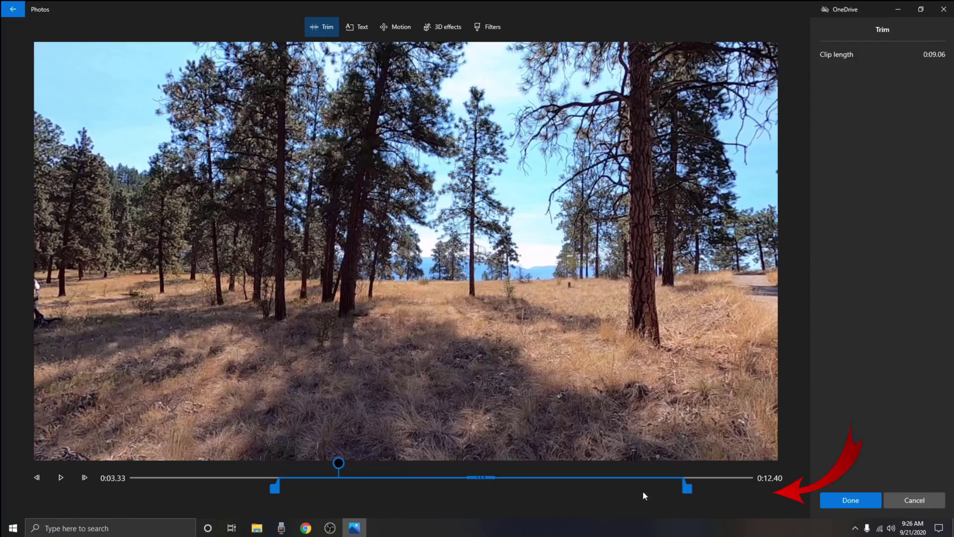
pyautogui.moveTo(339, 464); pyautogui.dragTo(281, 464)
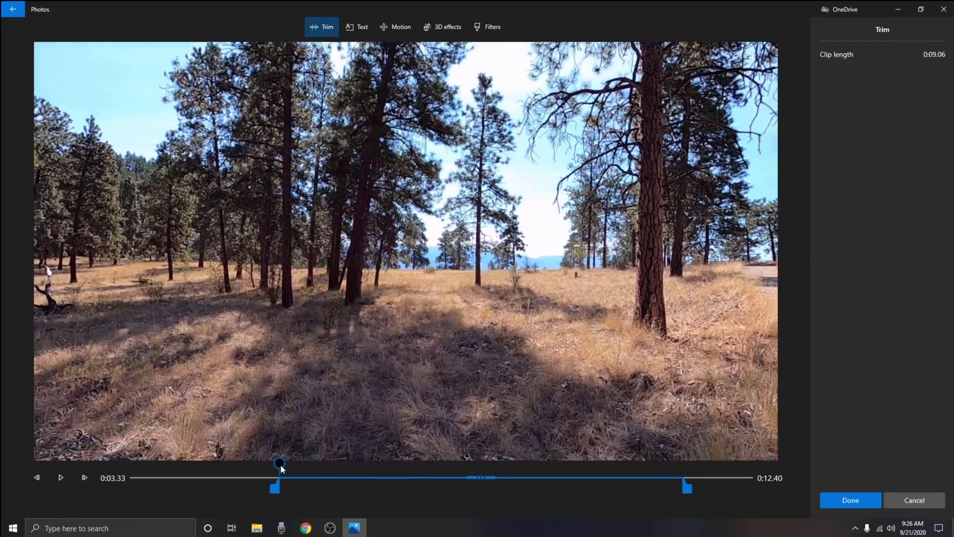
pyautogui.click(60, 479)
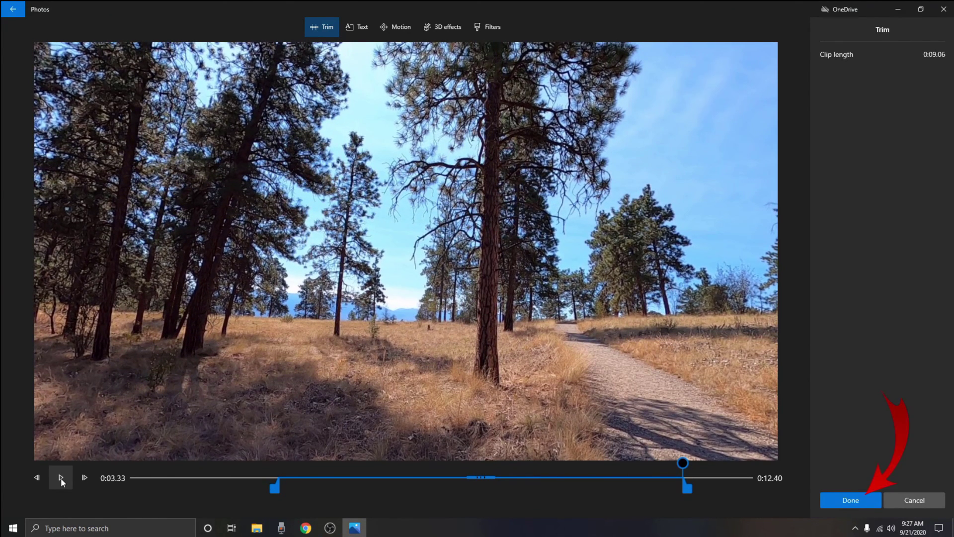
pyautogui.click(851, 504)
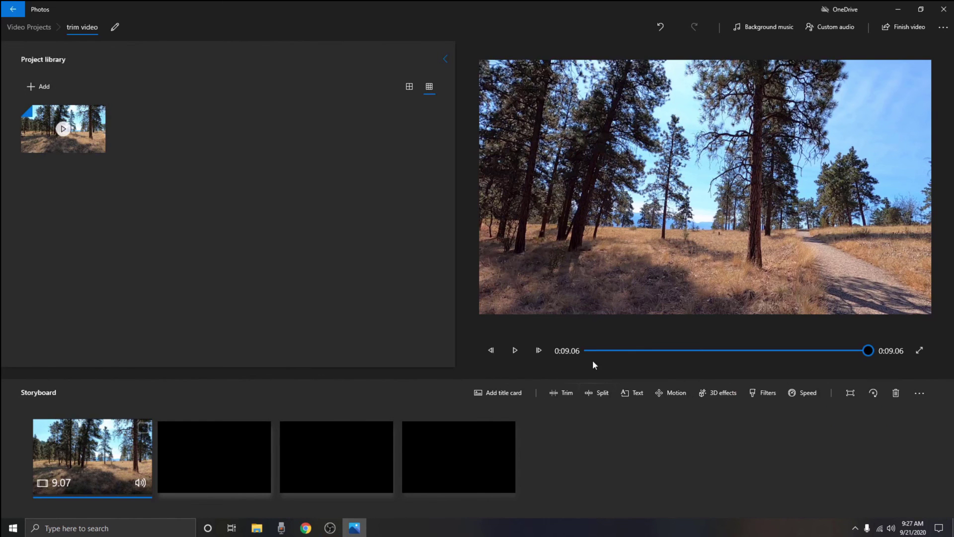
# - Play back the trimmed clip in the project preview and pause it
pyautogui.click(517, 351)
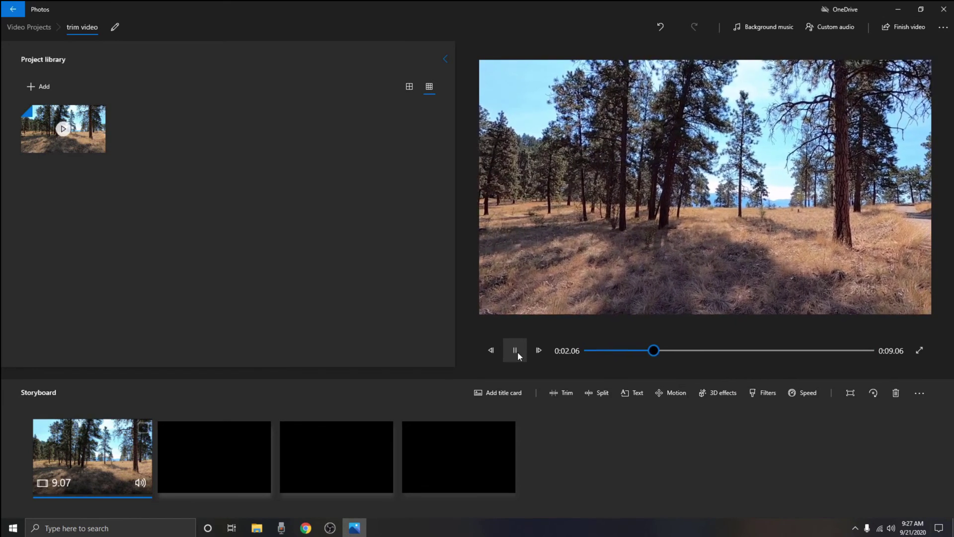
pyautogui.click(517, 351)
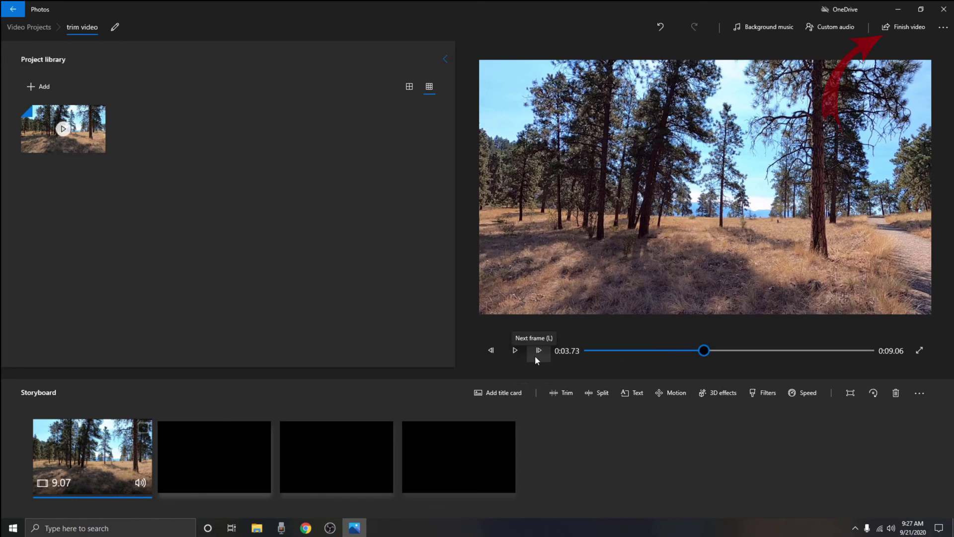
# - Finish the video with the quality set to High 1080p (recommended) and proceed to choosing where to save the export
pyautogui.click(903, 29)
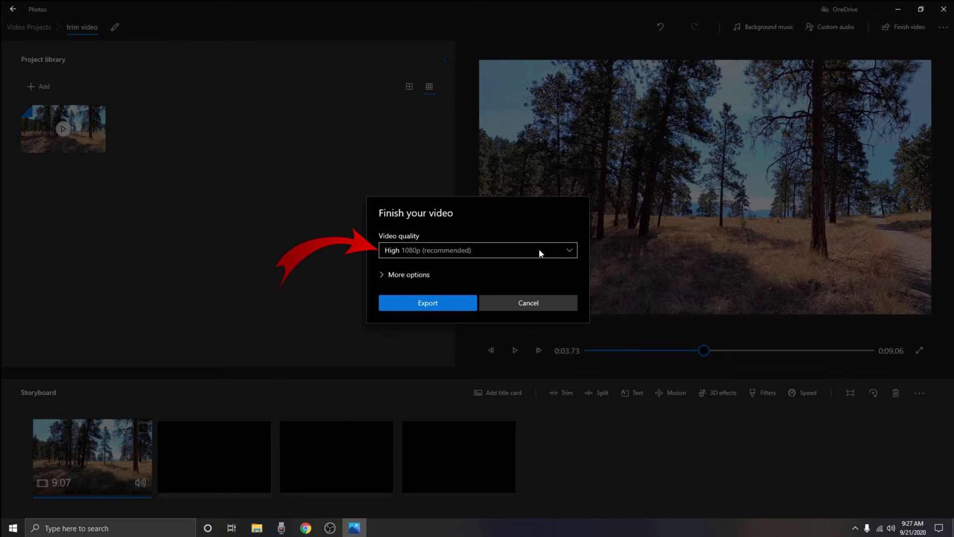
pyautogui.click(539, 251)
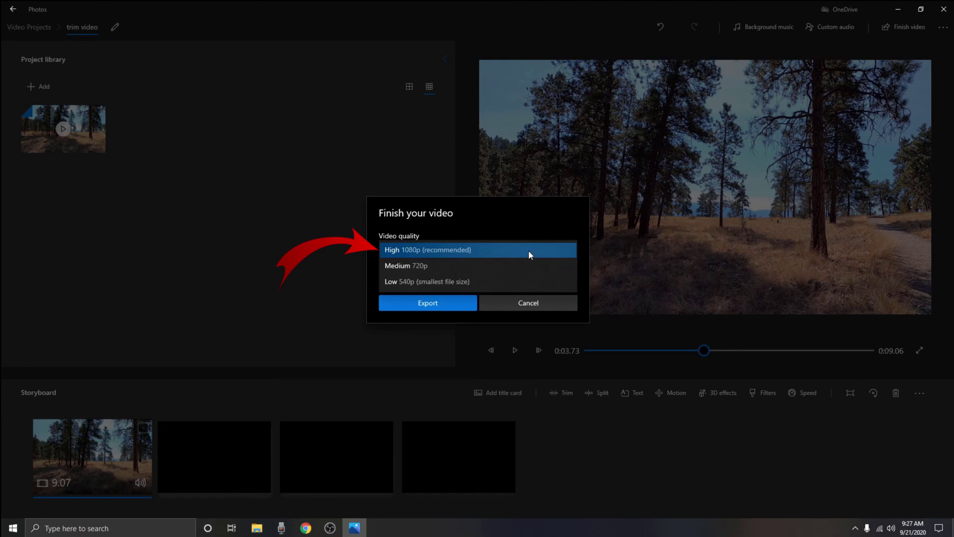
pyautogui.click(529, 250)
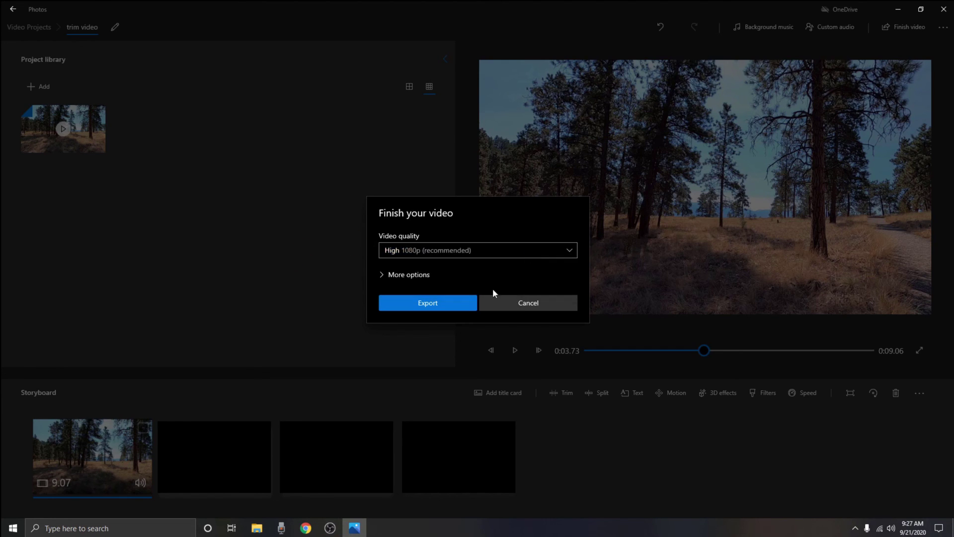
pyautogui.click(452, 301)
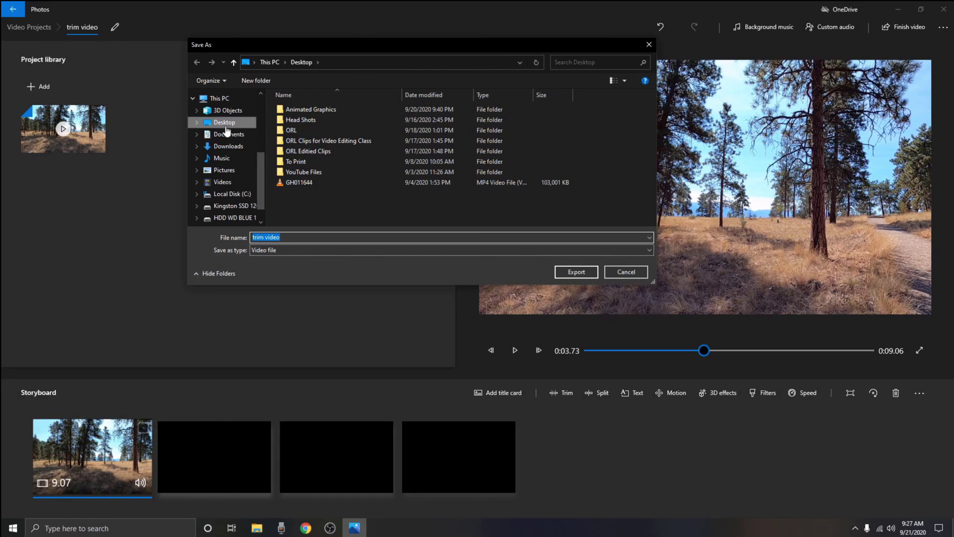
# - Name the video file "trim video park" and export it to the Desktop
pyautogui.click(290, 236)
pyautogui.moveTo(290, 236); pyautogui.dragTo(225, 243)
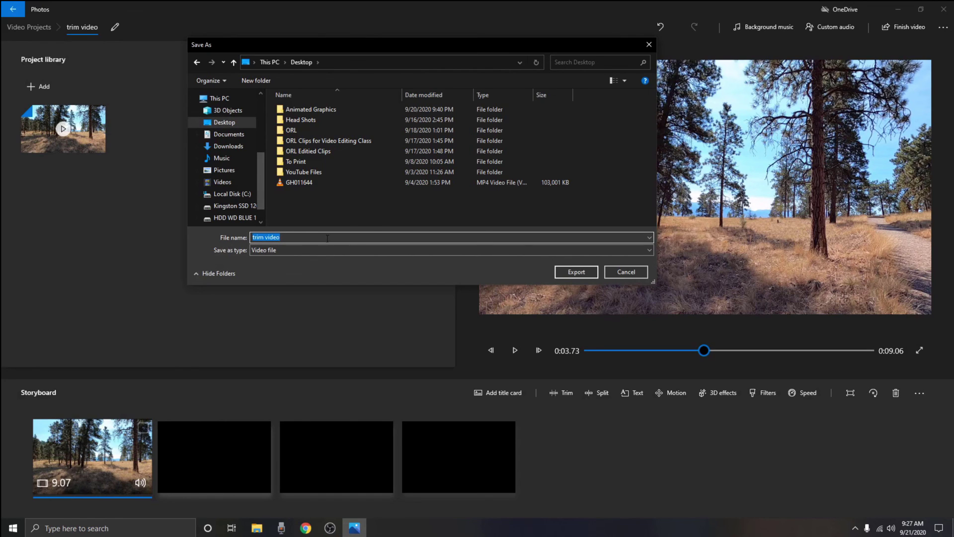
pyautogui.click(302, 239)
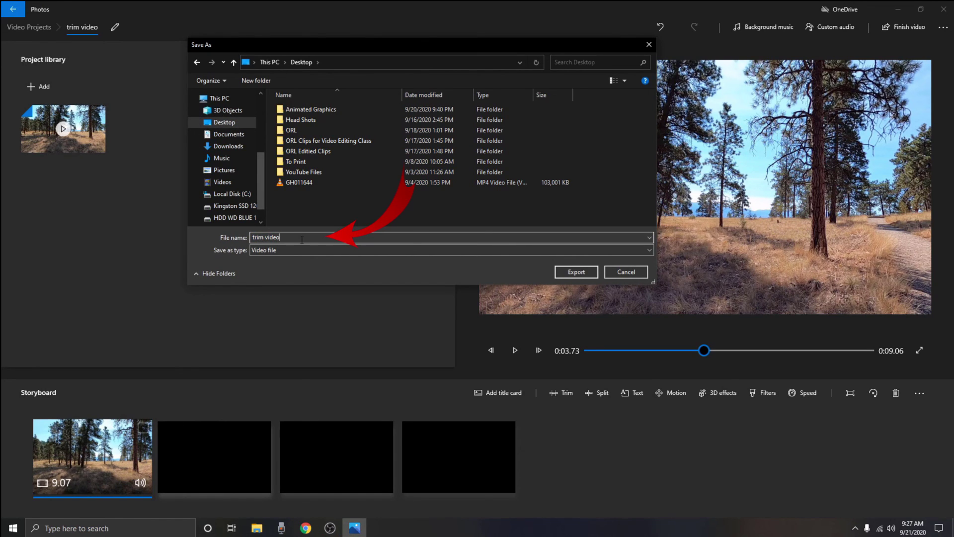
pyautogui.write('park')
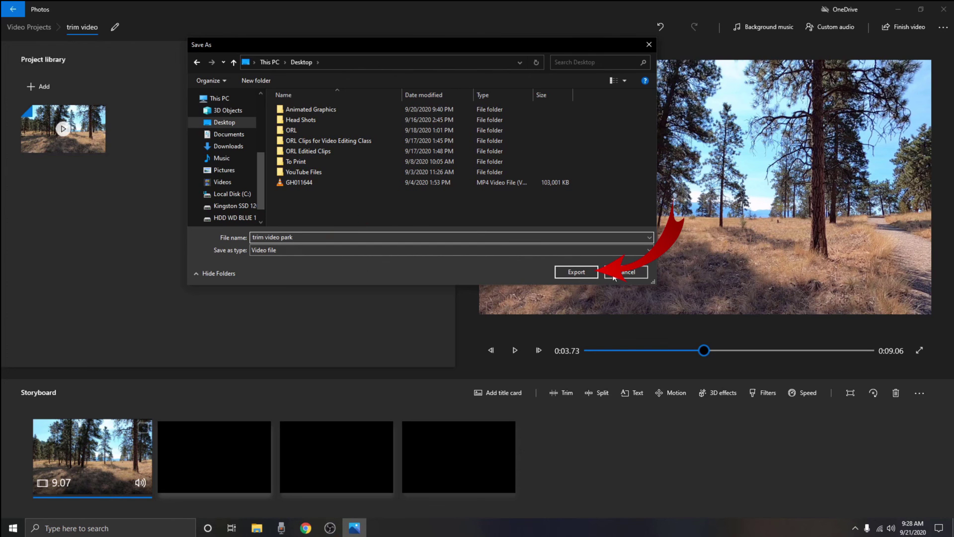
pyautogui.click(578, 272)
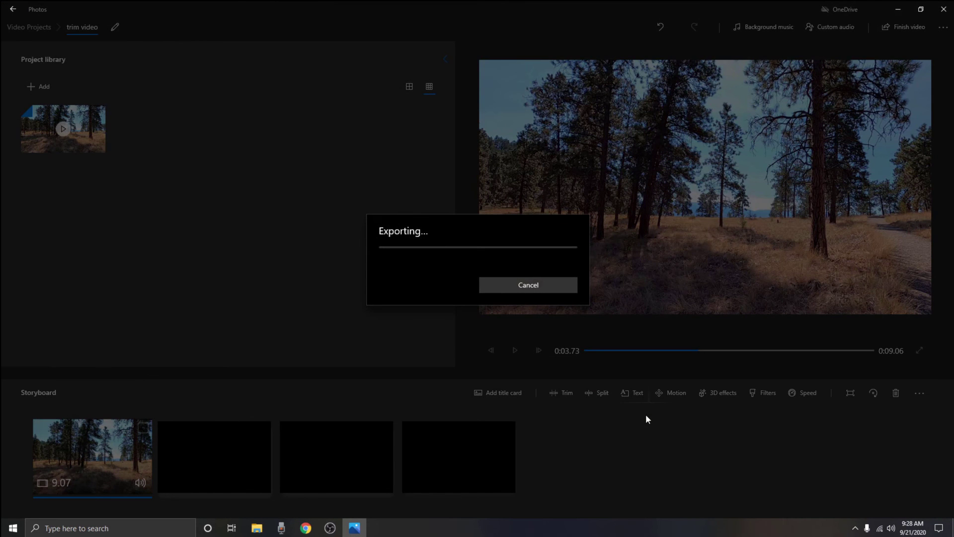